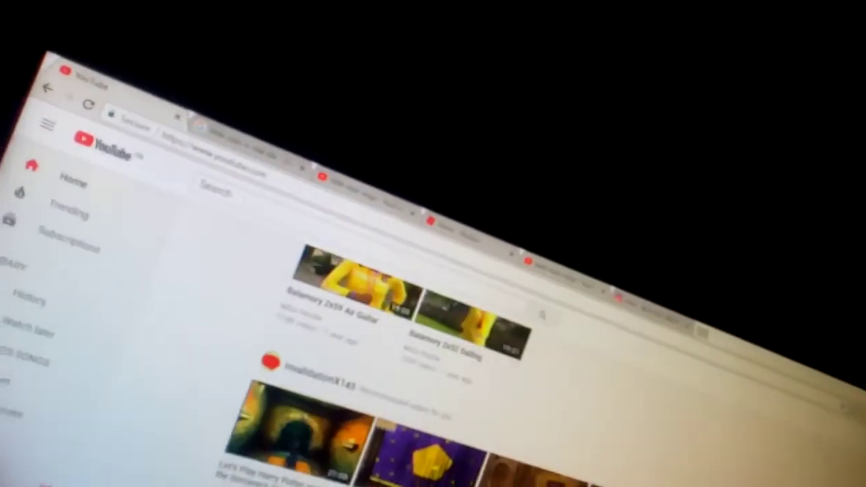
scroll(432, 338, "down", 5)
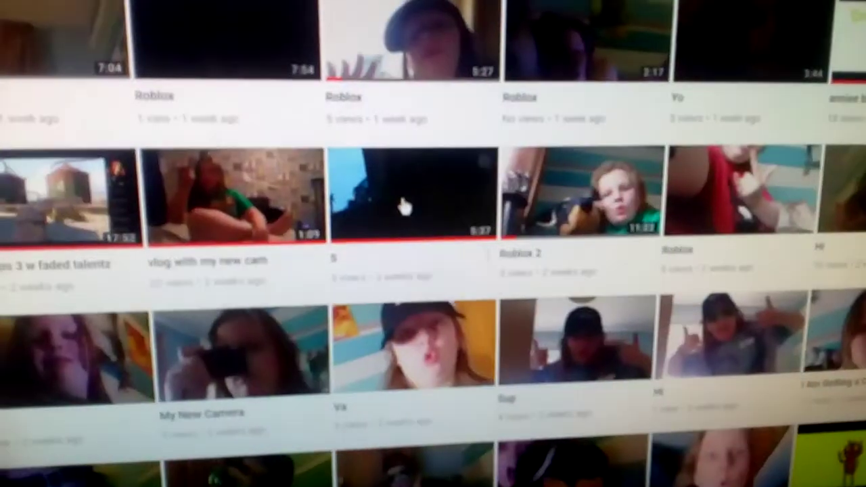
scroll(433, 243, "down", 8)
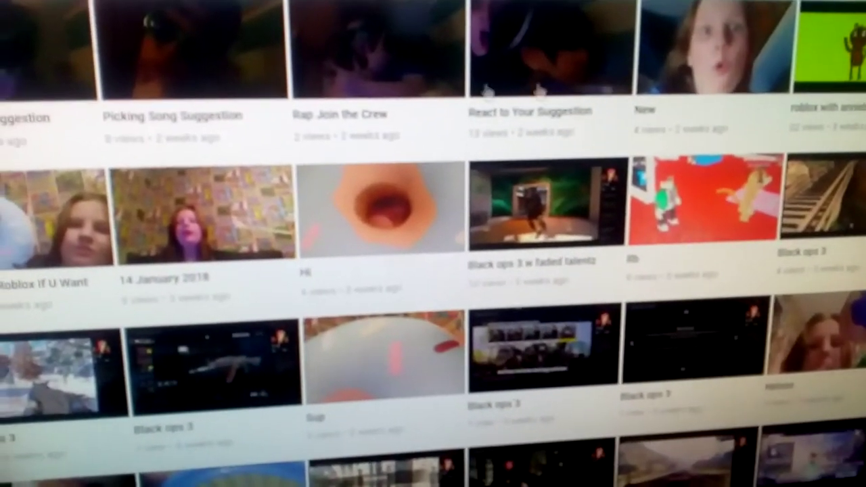
scroll(305, 101, "down", 8)
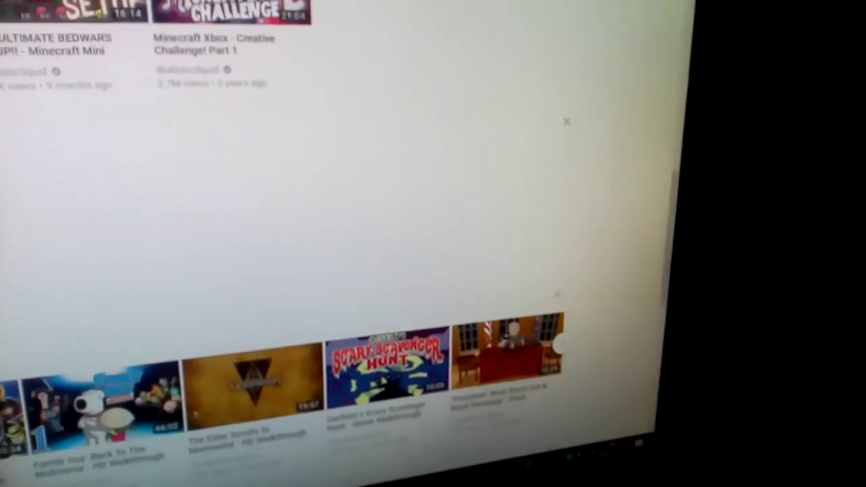
scroll(271, 244, "down", 5)
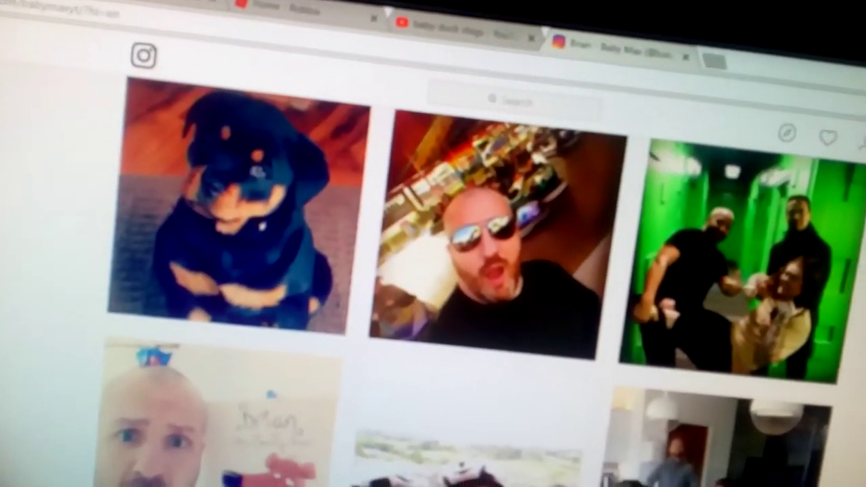
scroll(177, 197, "down", 5)
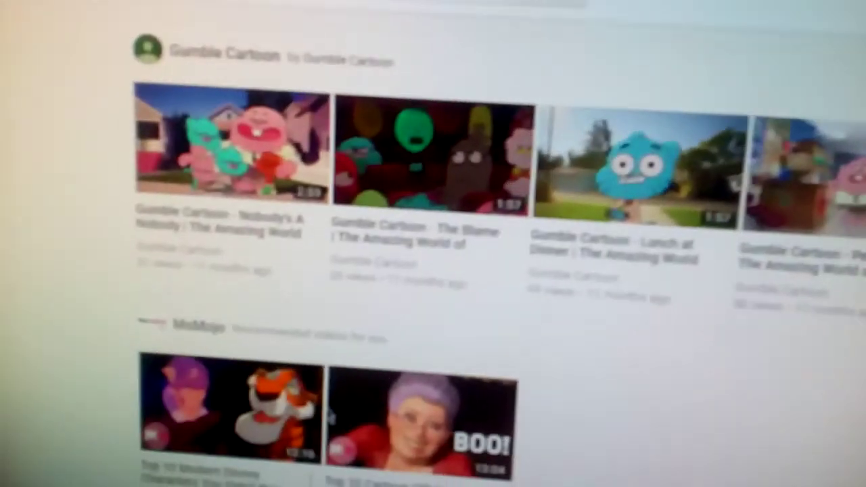
scroll(178, 196, "down", 8)
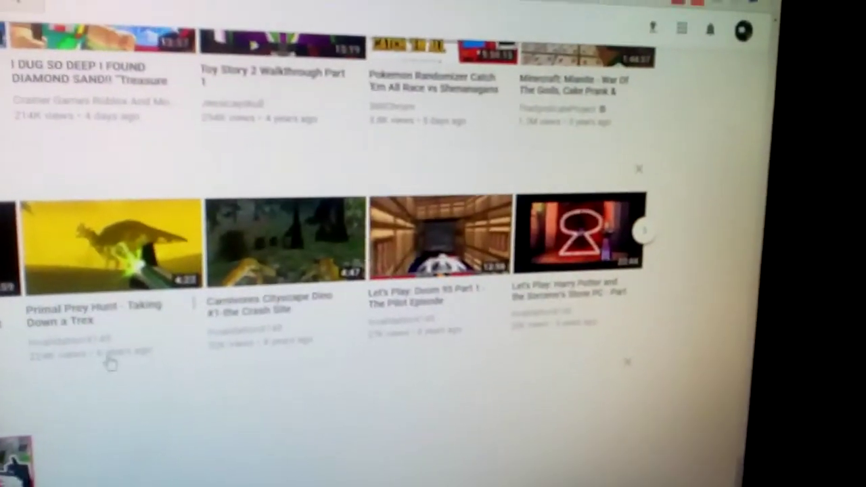